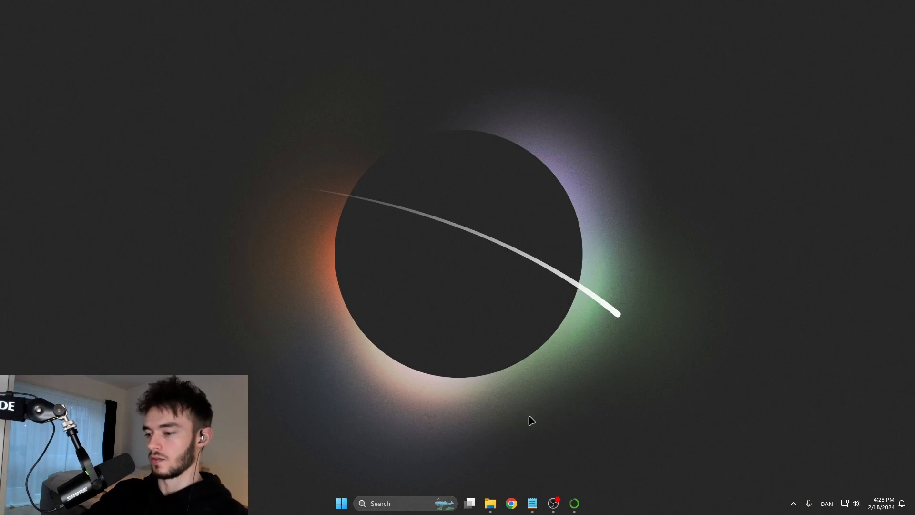
# - Search the web for anaconda in Chrome and download the Windows installer from the Anaconda Free Download page
pyautogui.click(512, 504)
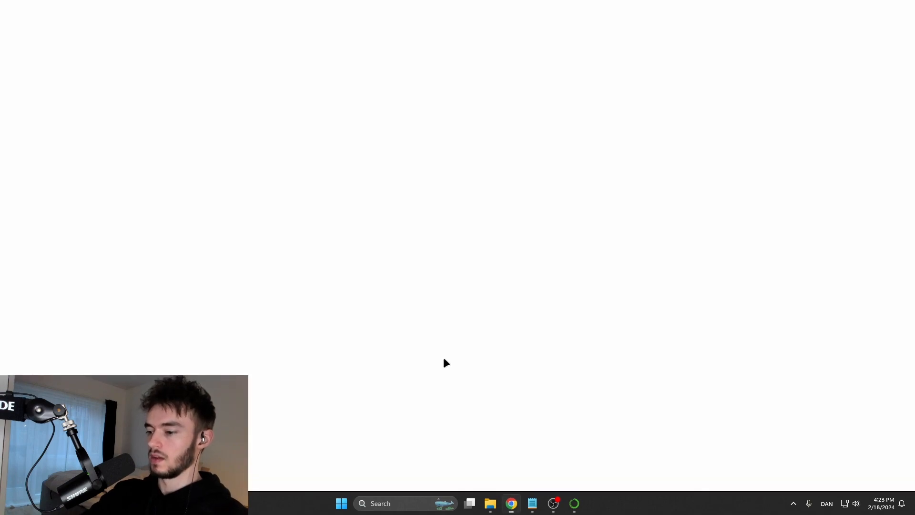
pyautogui.write('anaconda')
pyautogui.press('Return')
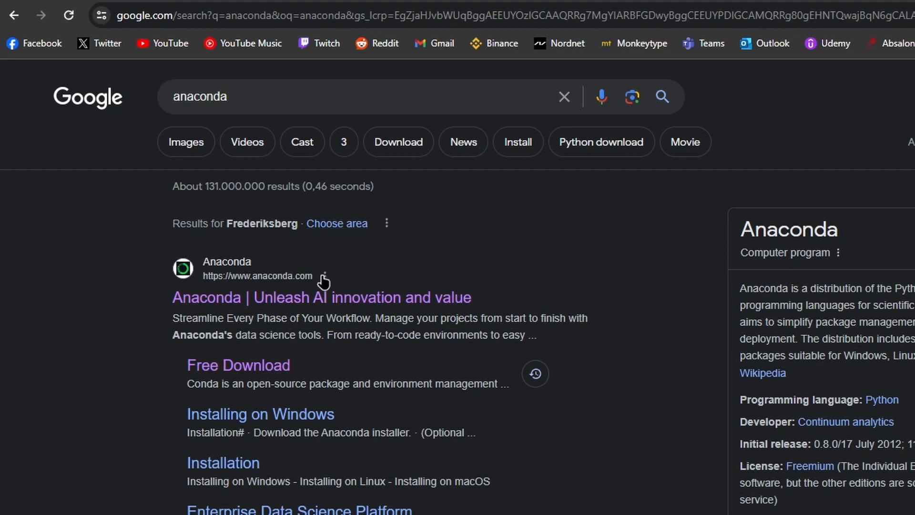
pyautogui.click(252, 372)
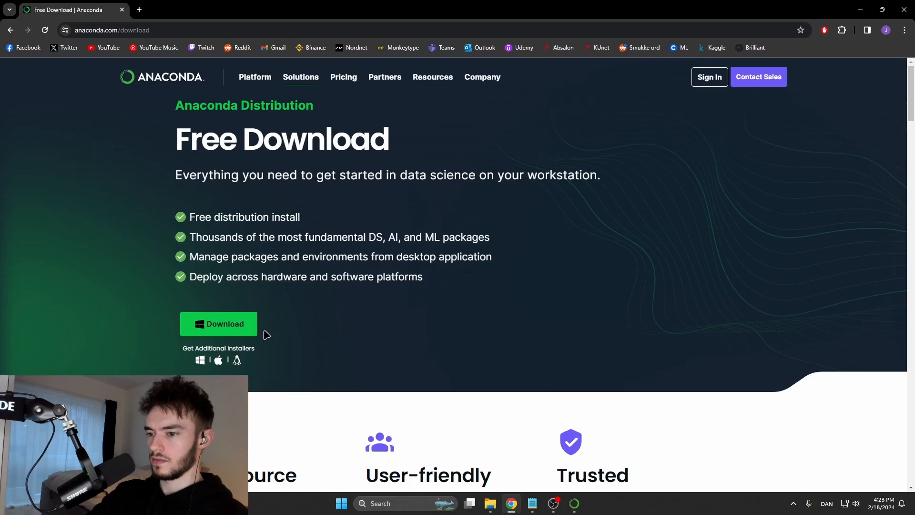
pyautogui.click(224, 333)
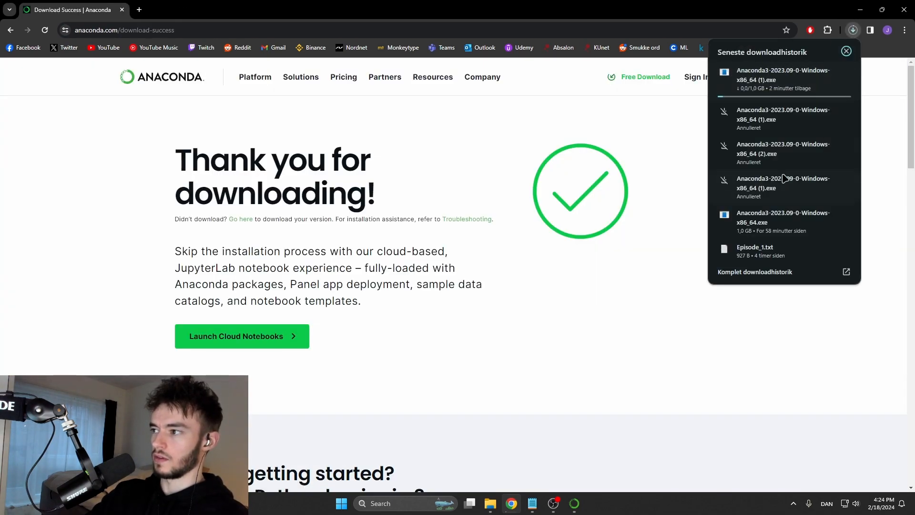
# - Pause the new download and run the already downloaded Anaconda3-2023.09-0-Windows-x86_64.exe installer
pyautogui.click(828, 73)
pyautogui.click(762, 220)
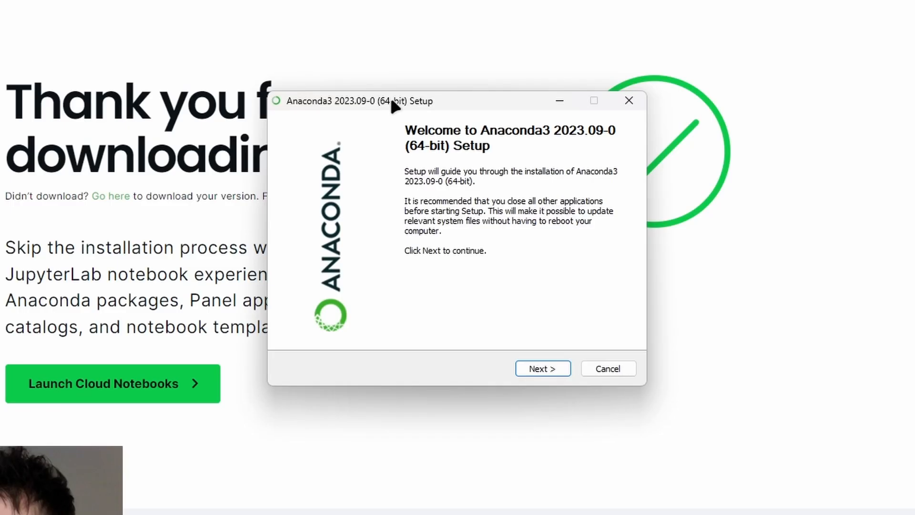
pyautogui.moveTo(392, 100); pyautogui.dragTo(377, 99)
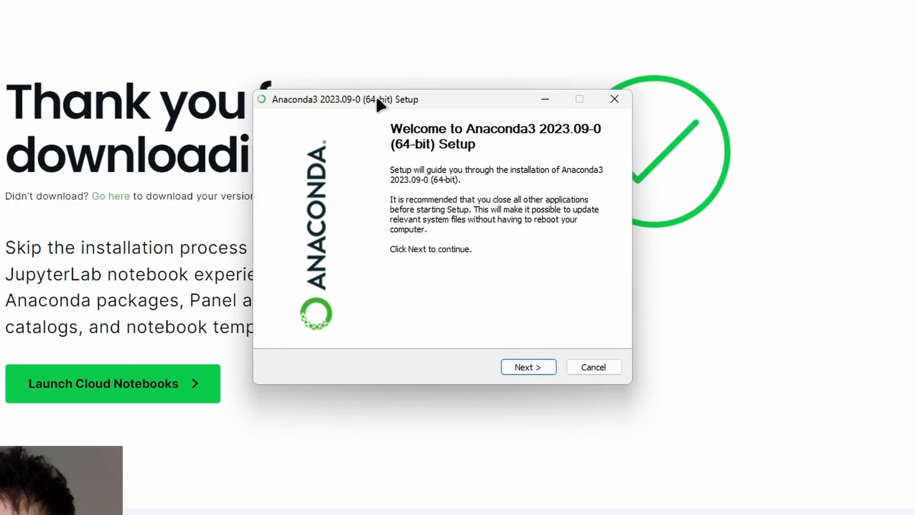
# - Proceed past the setup's welcome and license pages and accept the Just Me installation type
pyautogui.click(530, 366)
pyautogui.click(529, 367)
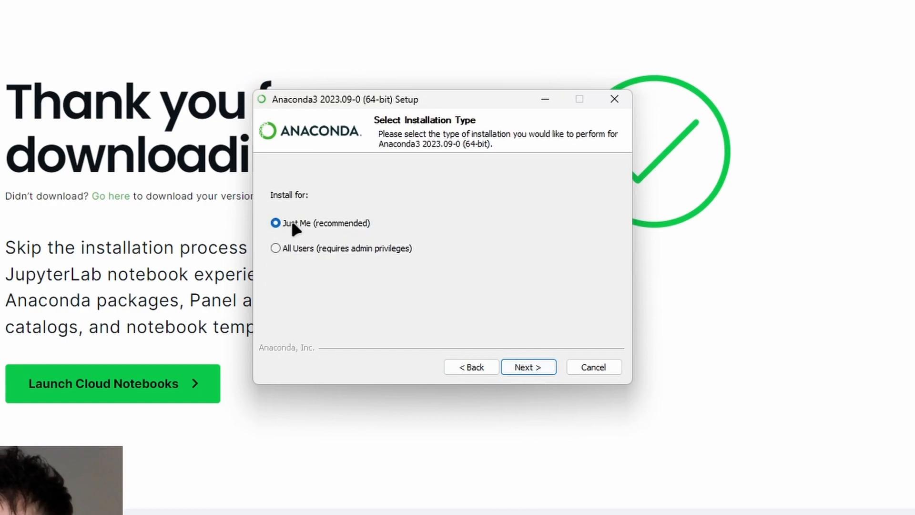
pyautogui.click(527, 369)
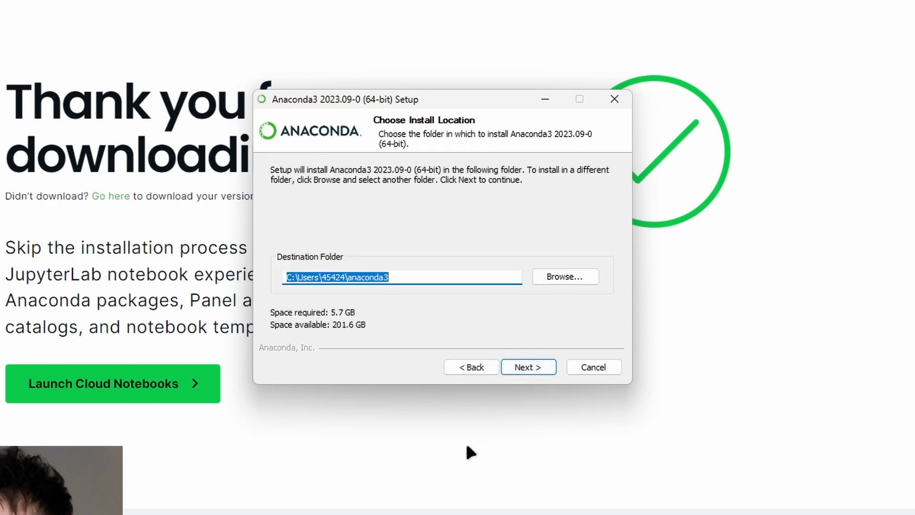
# - Set the installation's destination folder to the Test folder on the C: drive and continue to the advanced options
pyautogui.click(403, 276)
pyautogui.click(544, 276)
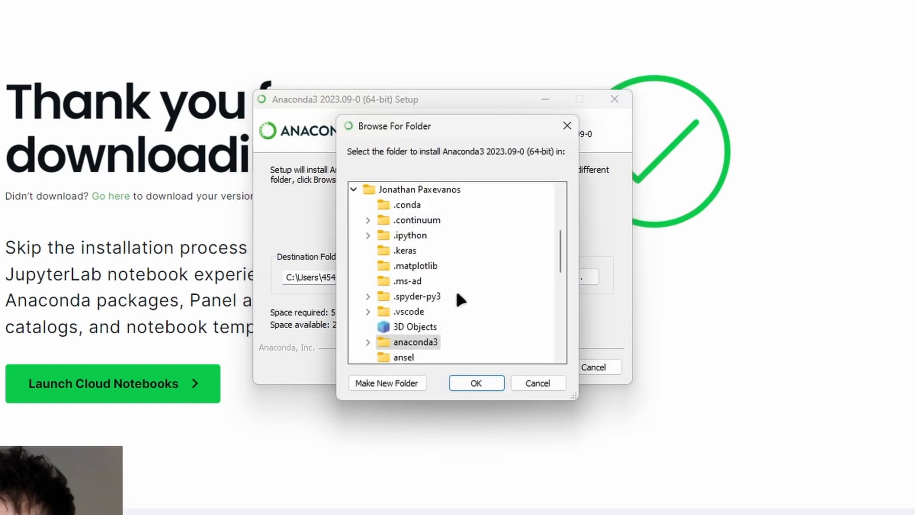
pyautogui.scroll(-5, 460, 294)
pyautogui.doubleClick(366, 300)
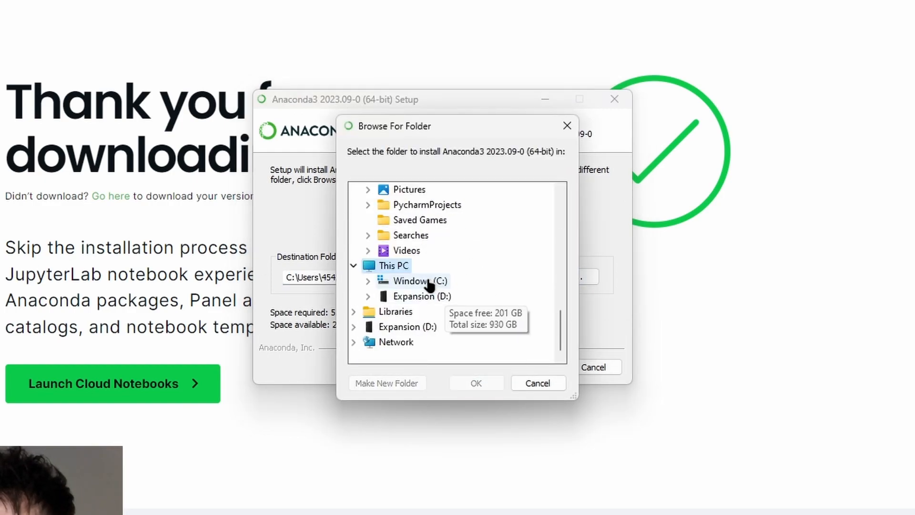
pyautogui.doubleClick(429, 281)
pyautogui.click(415, 219)
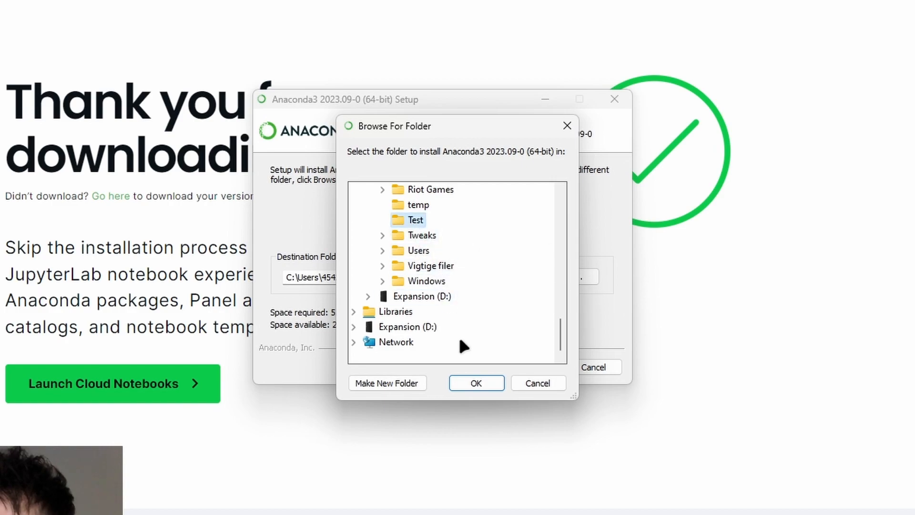
pyautogui.click(472, 382)
pyautogui.click(524, 370)
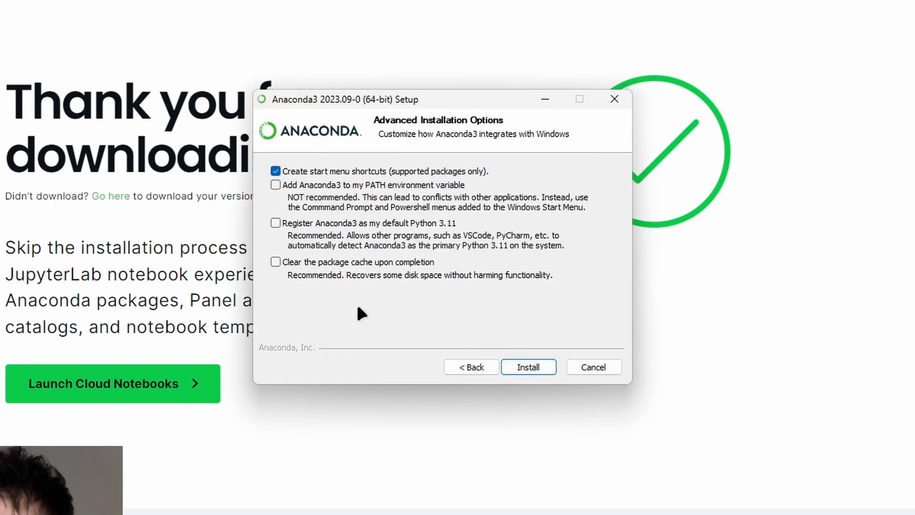
# - Turn off creating start menu shortcuts and turn on clearing the package cache upon completion
pyautogui.click(275, 171)
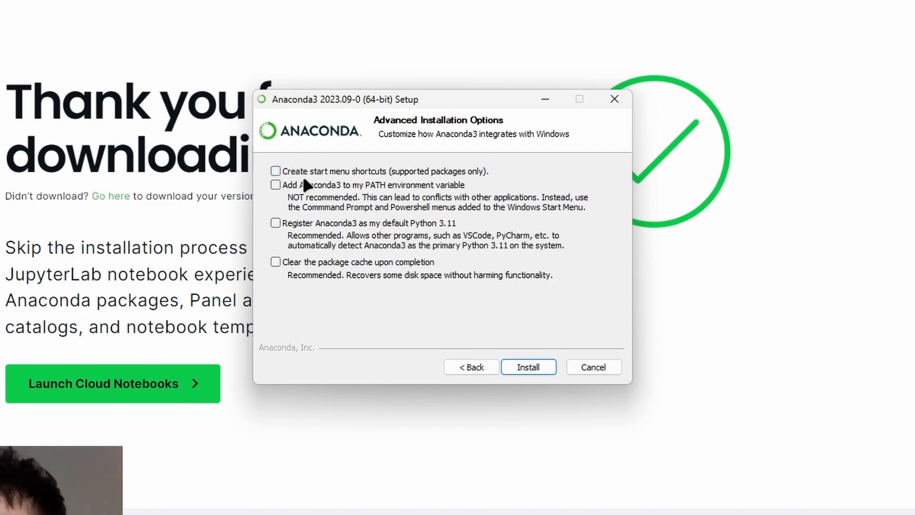
pyautogui.click(276, 262)
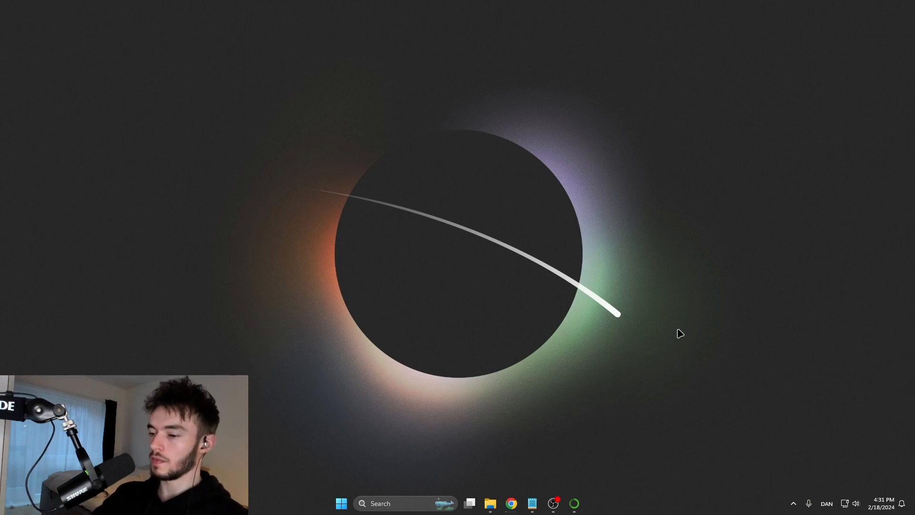
# - Search Windows for anaconda navigator and launch Anaconda Navigator
pyautogui.press('super')
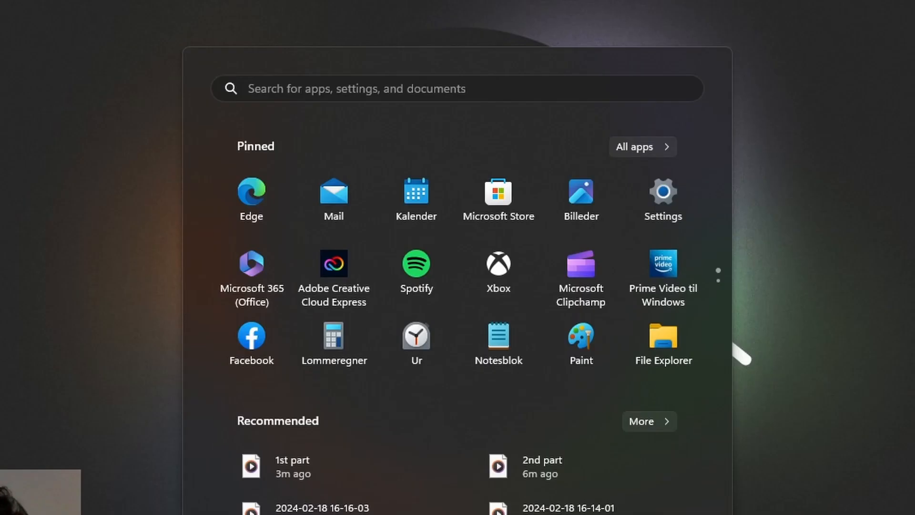
pyautogui.write('anaconda navigator')
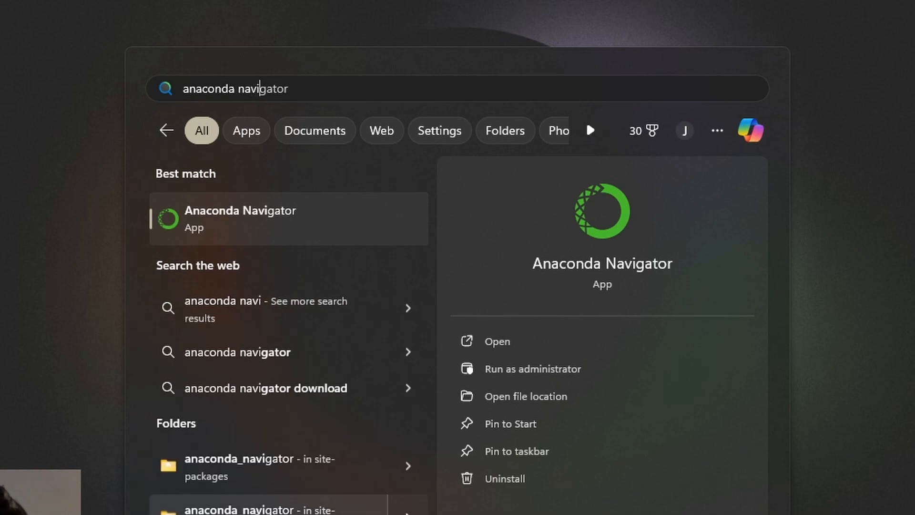
pyautogui.press('Return')
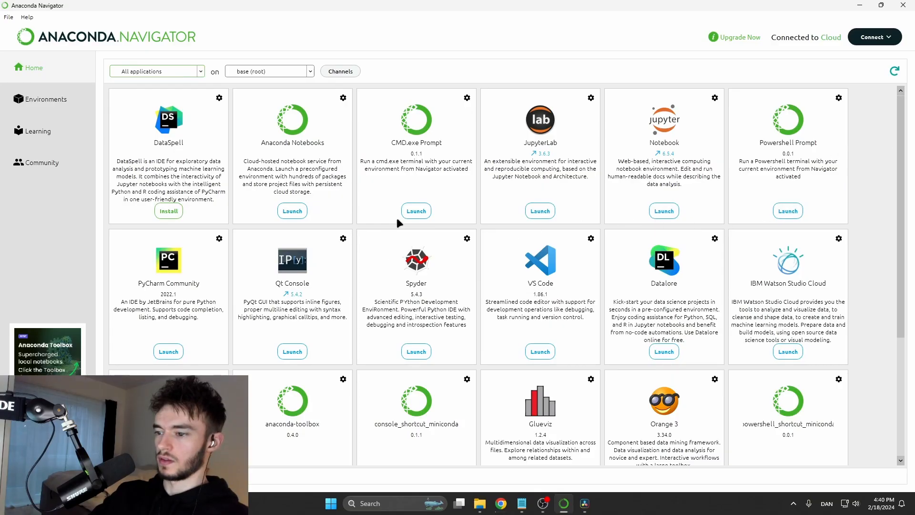
# - Review the available applications and the packages installed in the base (root) environment
pyautogui.scroll(-5, 494, 324)
pyautogui.scroll(5, 289, 310)
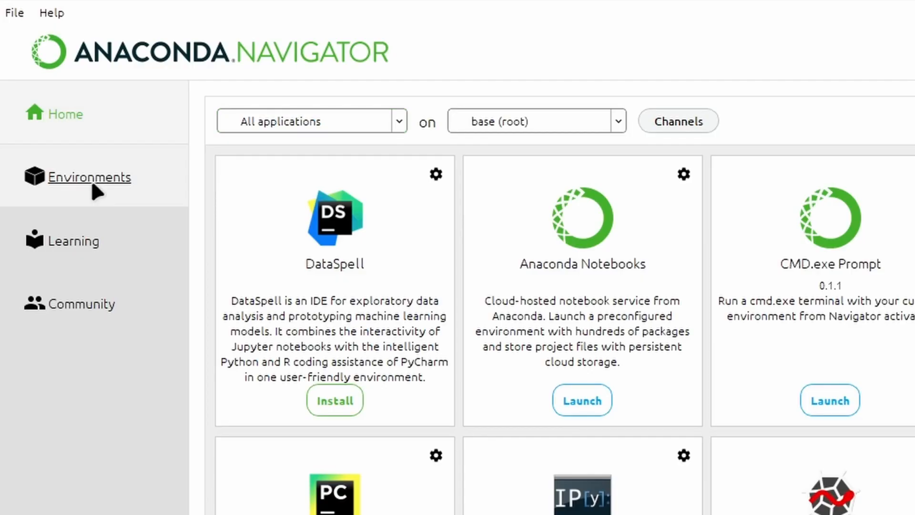
pyautogui.click(96, 186)
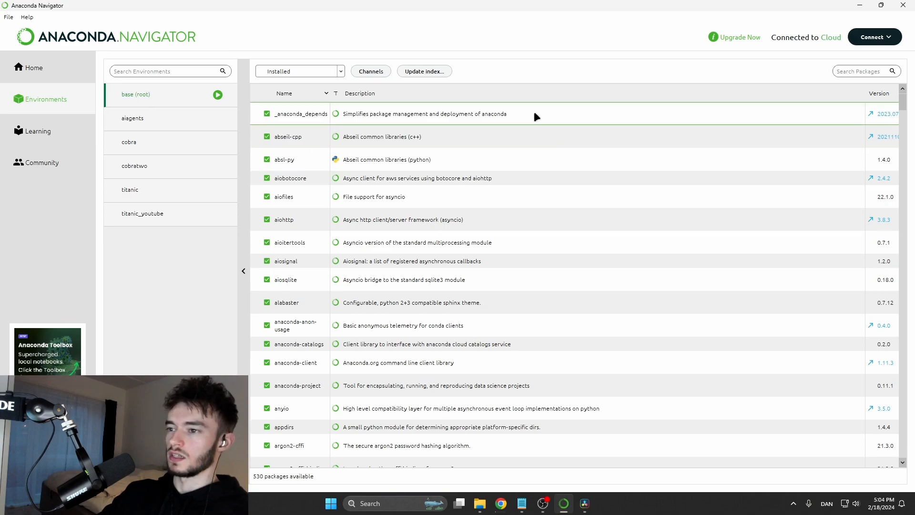
pyautogui.scroll(-10, 561, 128)
pyautogui.scroll(10, 538, 301)
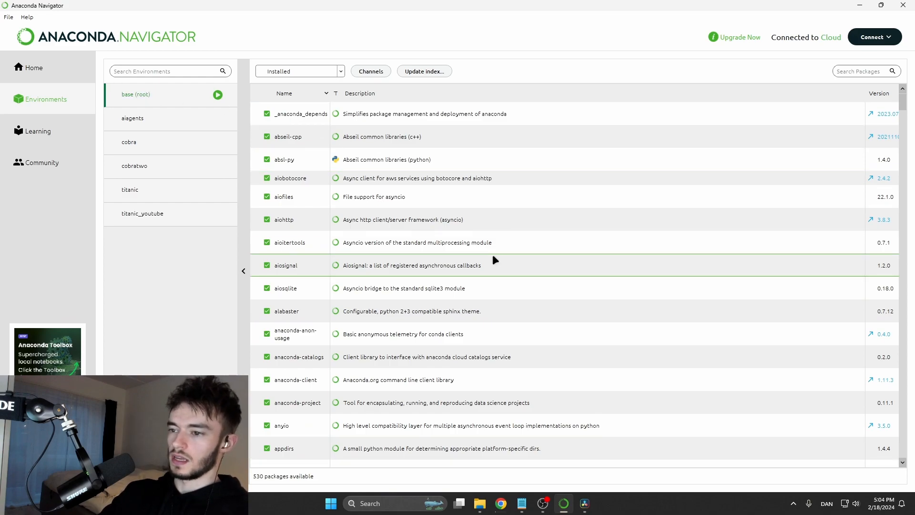
# - Search Windows for the Anaconda Prompt and launch it
pyautogui.press('super')
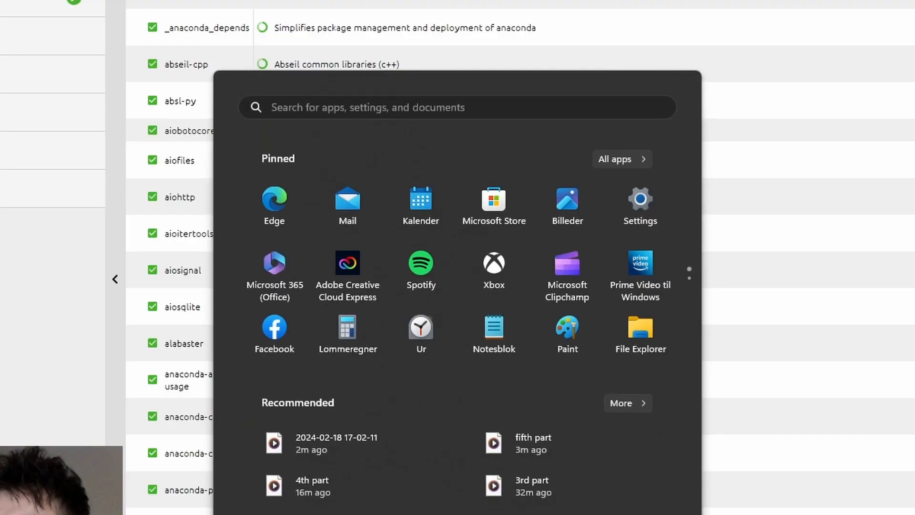
pyautogui.write('anaconda prop')
pyautogui.write('t')
pyautogui.press('Return')
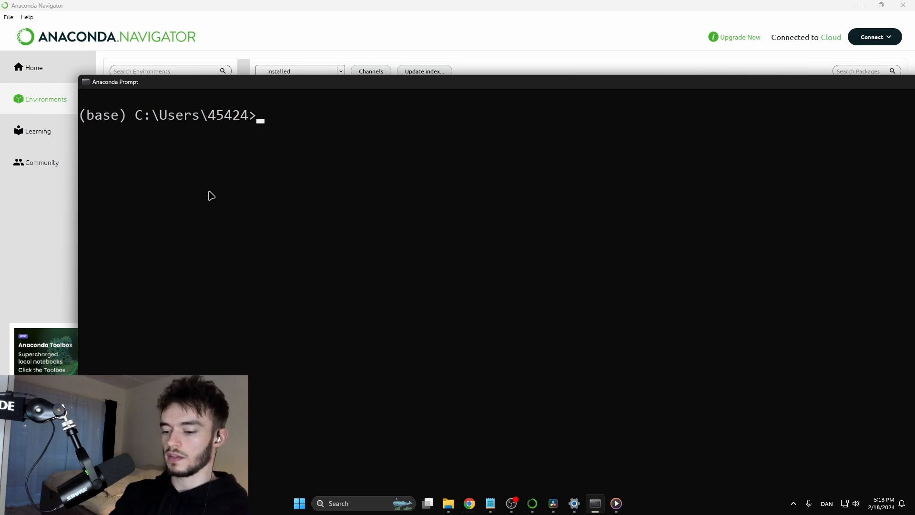
# - Create a new environment with the command conda create --name python_guide and agree to the package plan
pyautogui.write('conda create')
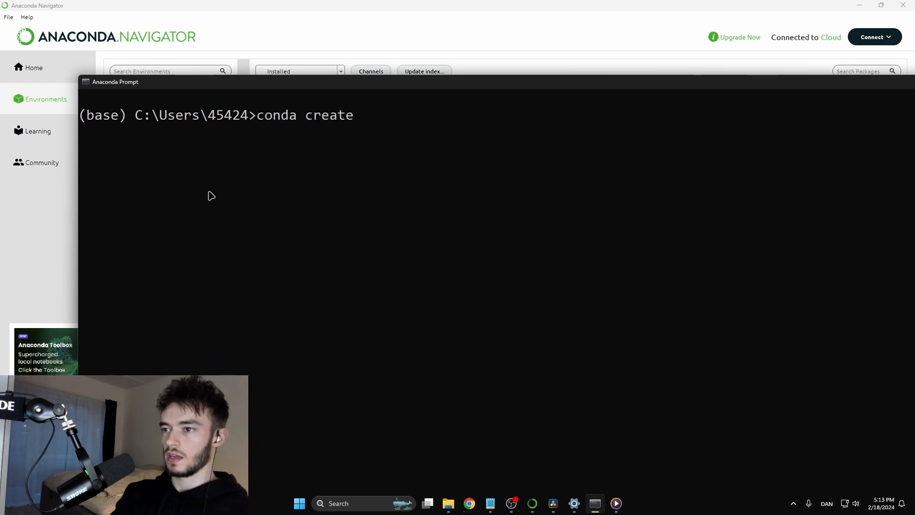
pyautogui.write(' --name')
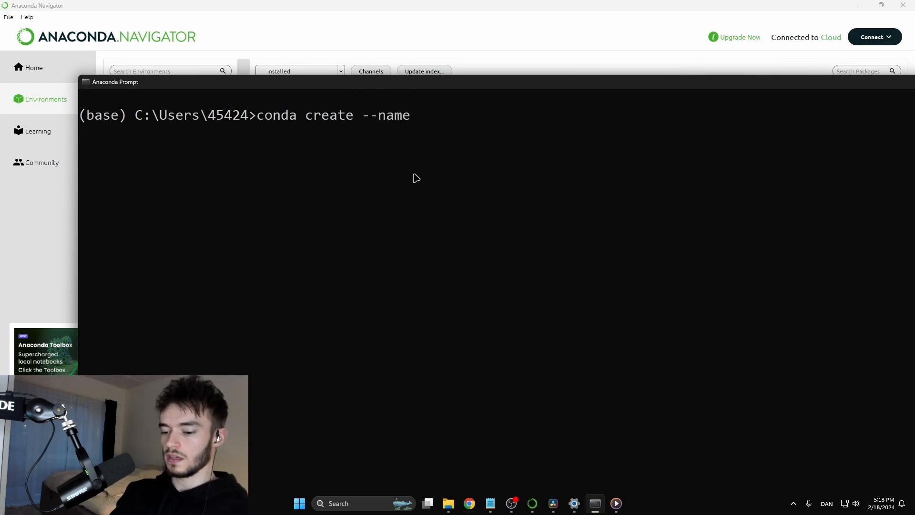
pyautogui.write('python_guide')
pyautogui.press('Return')
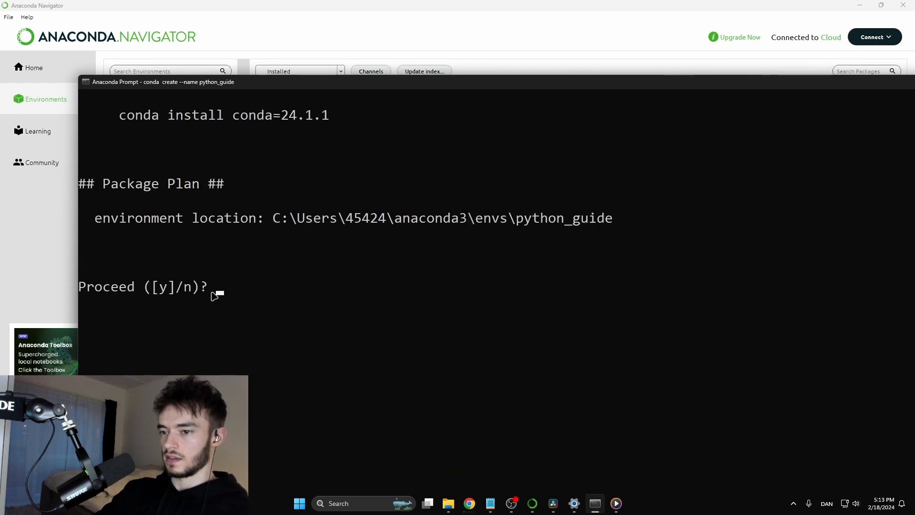
pyautogui.write('y')
pyautogui.press('Return')
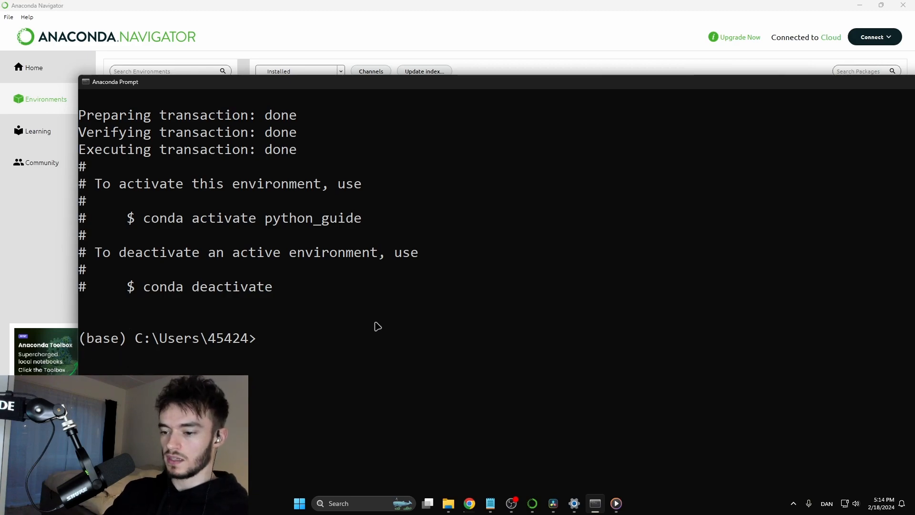
# - Activate the new environment with the command conda activate python_guide
pyautogui.write('conda activate python_guide')
pyautogui.scroll(4, 381, 326)
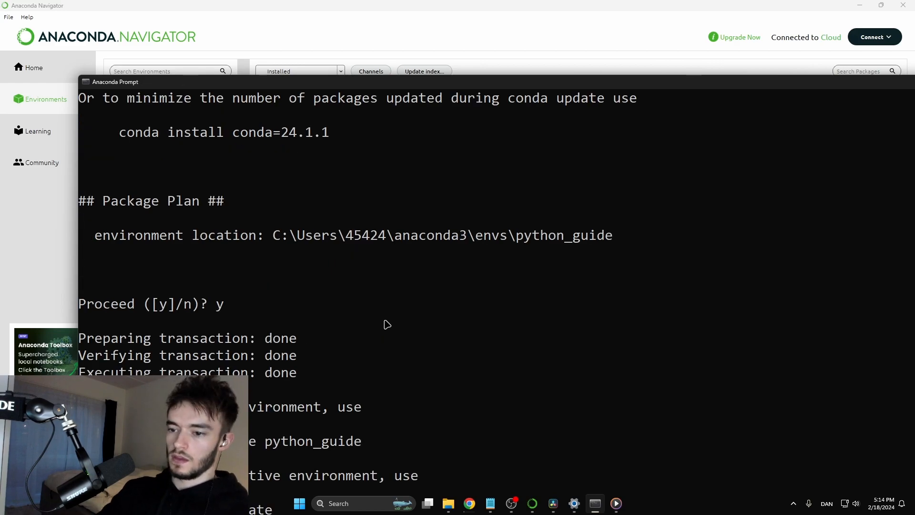
pyautogui.press('Return')
pyautogui.scroll(-2, 396, 334)
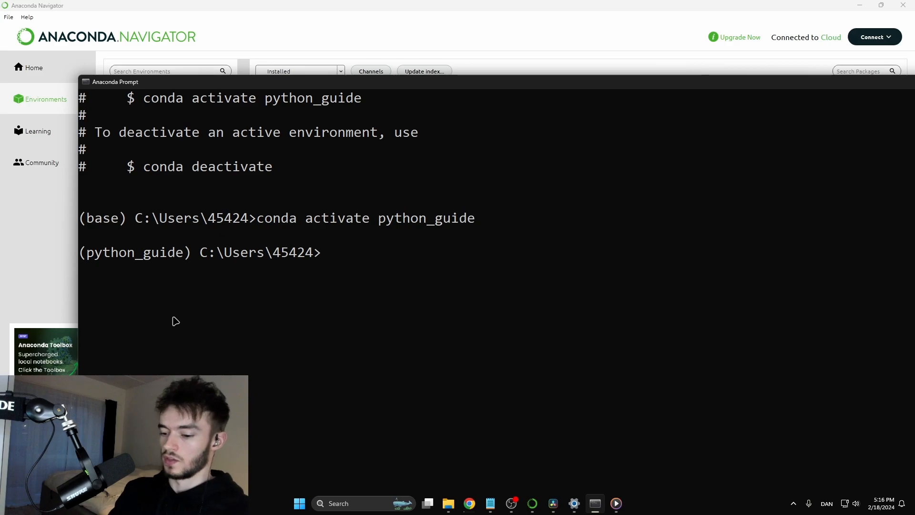
pyautogui.write('conda install numpy')
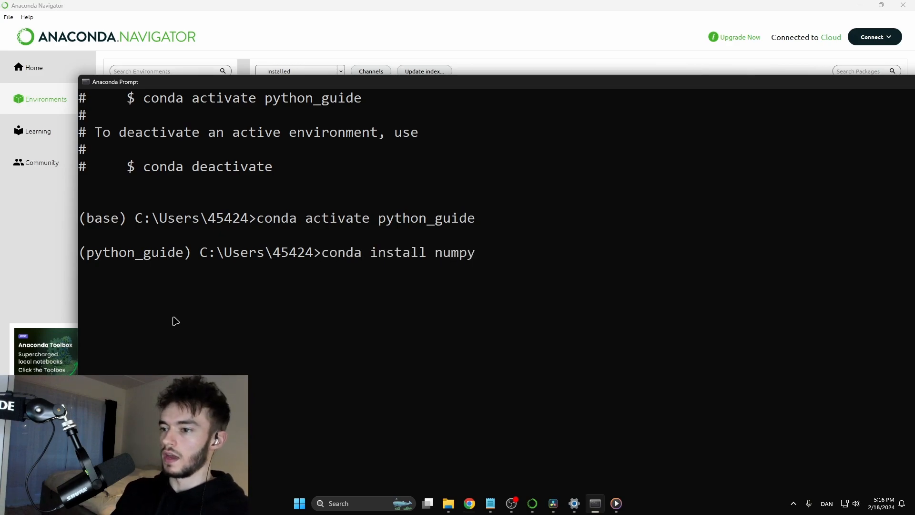
pyautogui.press('BackSpace')
pyautogui.press('BackSpace')
pyautogui.press('BackSpace')
pyautogui.press('BackSpace')
pyautogui.press('BackSpace')
pyautogui.press('BackSpace')
pyautogui.press('BackSpace')
pyautogui.press('BackSpace')
pyautogui.press('BackSpace')
pyautogui.press('BackSpace')
pyautogui.press('BackSpace')
pyautogui.press('BackSpace')
pyautogui.press('BackSpace')
pyautogui.press('BackSpace')
pyautogui.press('BackSpace')
pyautogui.press('BackSpace')
pyautogui.press('BackSpace')
pyautogui.press('BackSpace')
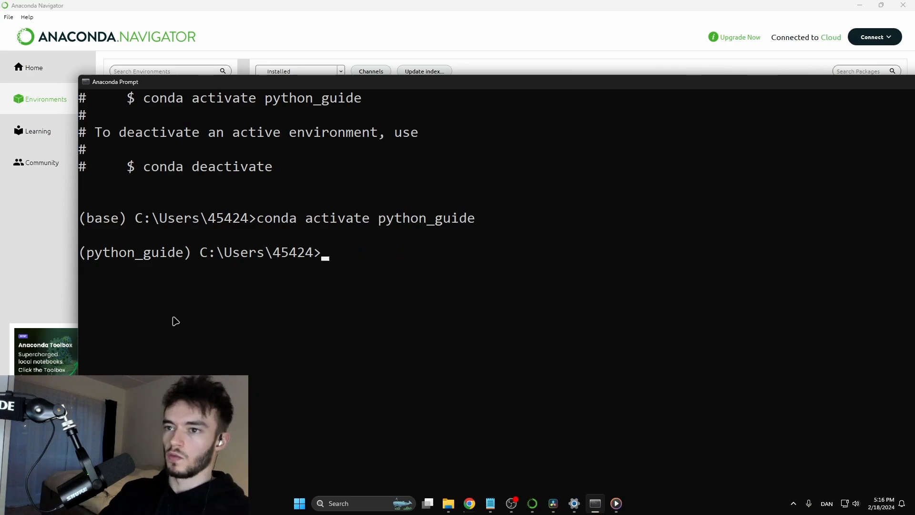
# - Switch to Anaconda Navigator, select the python_guide environment and show the applications for it on the Home page
pyautogui.click(533, 505)
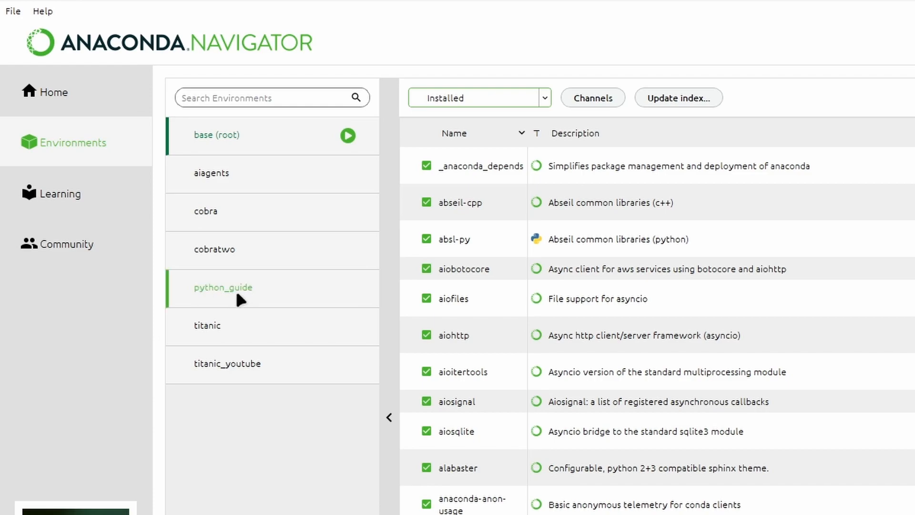
pyautogui.click(236, 298)
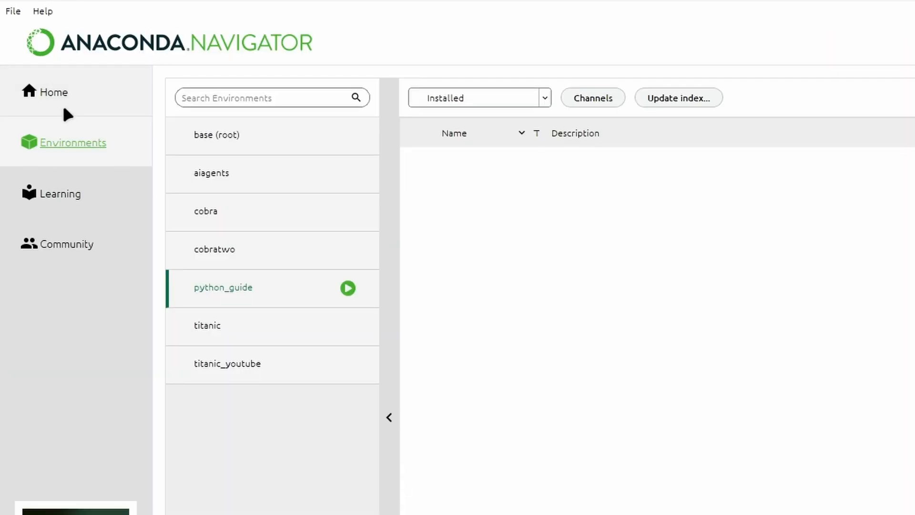
pyautogui.click(74, 111)
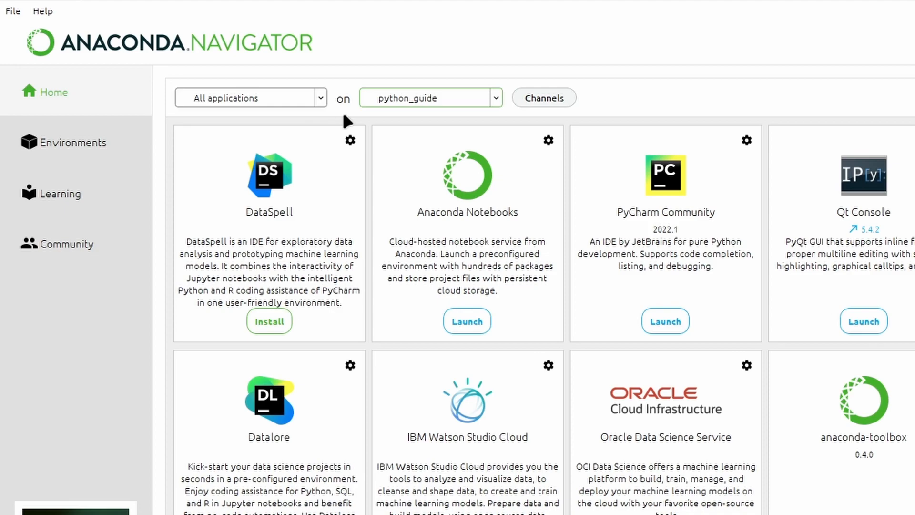
pyautogui.click(497, 100)
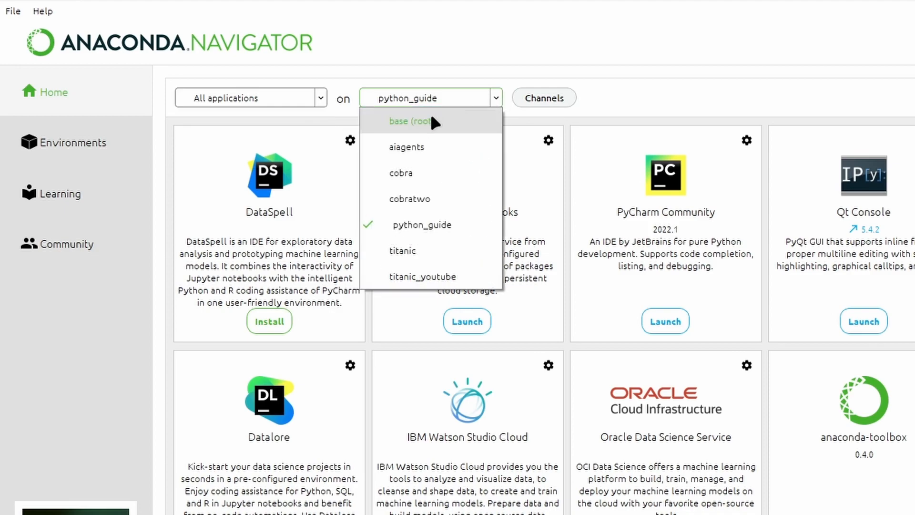
pyautogui.click(423, 232)
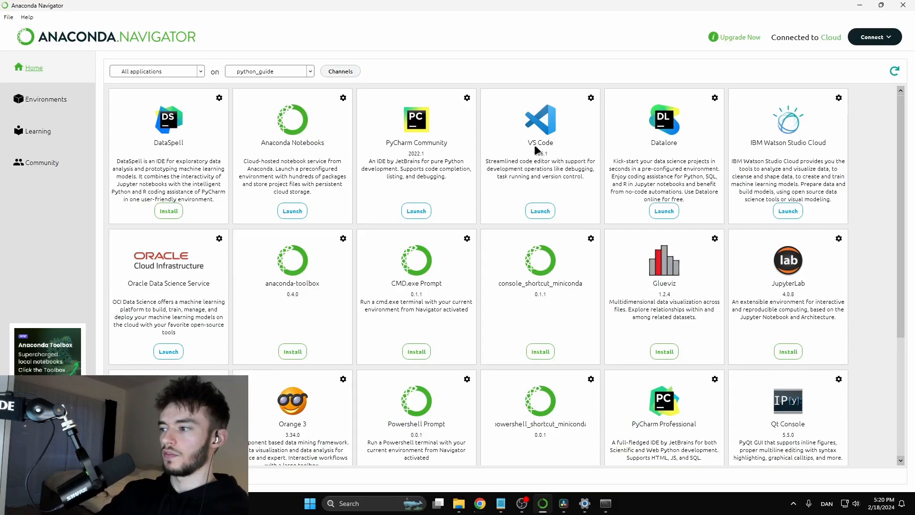
# - Install Spyder in the python_guide environment from the Home page and switch to the Spyder window
pyautogui.scroll(-5, 534, 143)
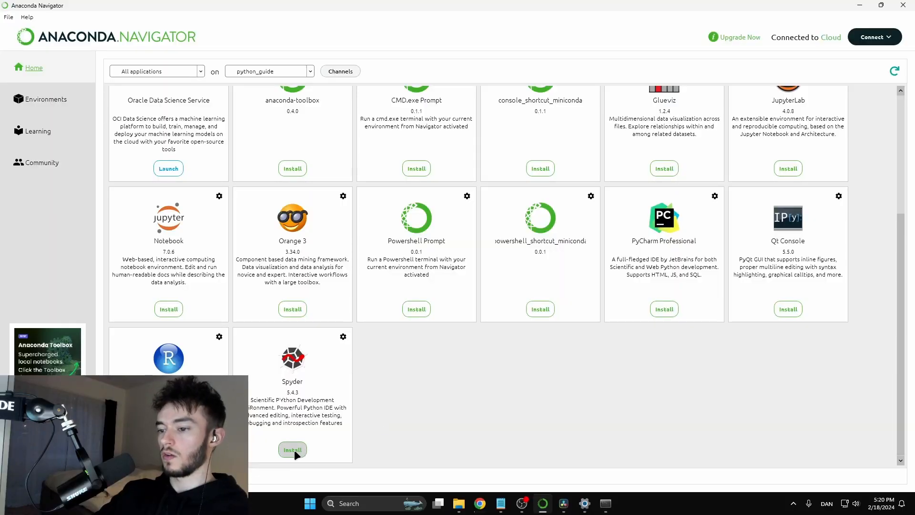
pyautogui.click(293, 450)
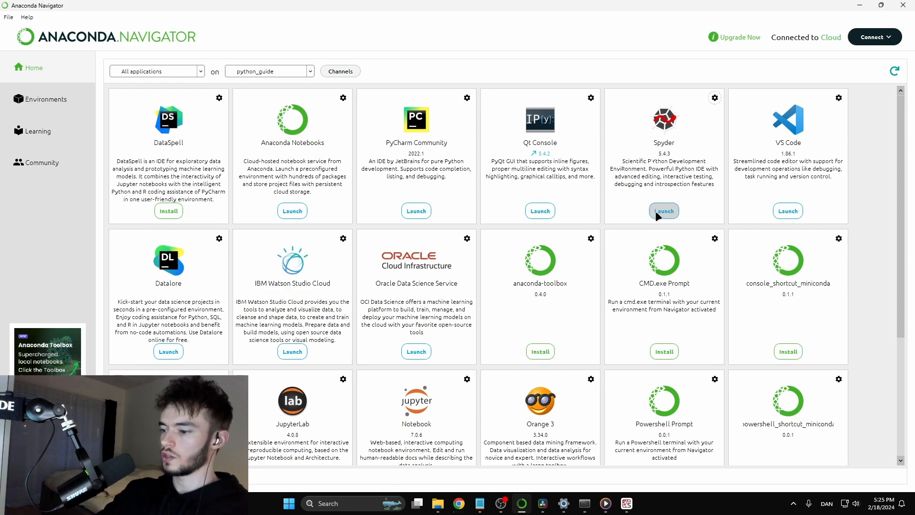
pyautogui.click(628, 505)
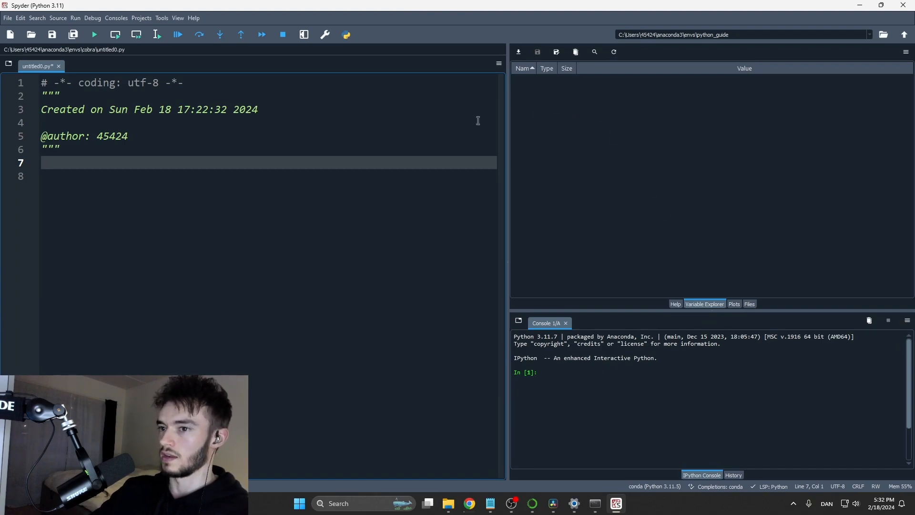
# - View the plots and the files of the working directory, and return to the variable overview
pyautogui.click(734, 304)
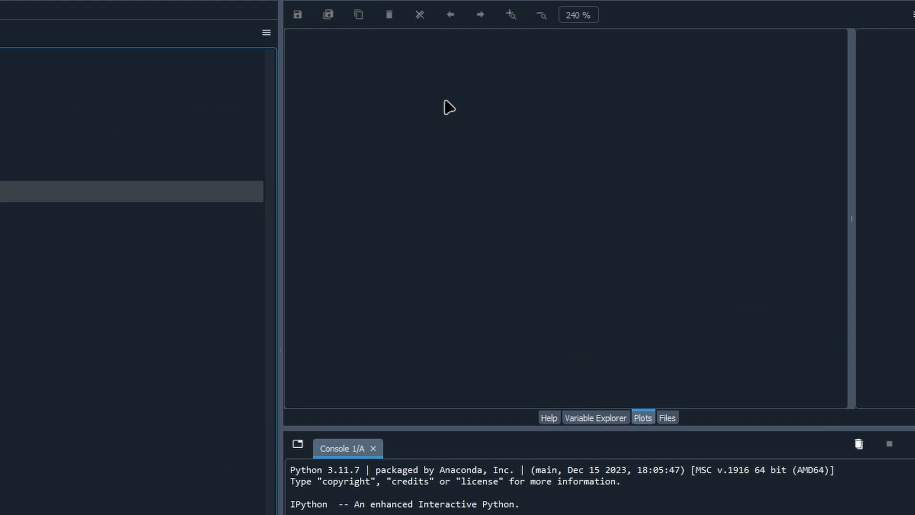
pyautogui.click(672, 416)
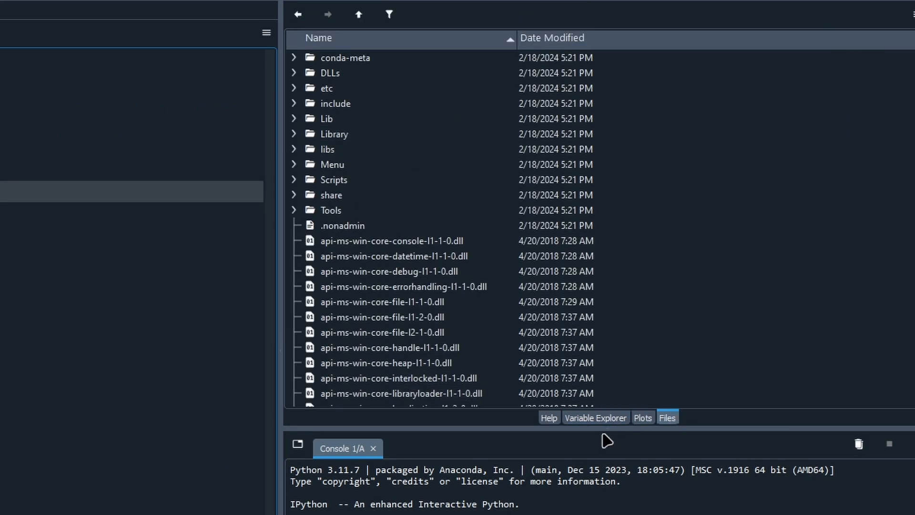
pyautogui.click(595, 419)
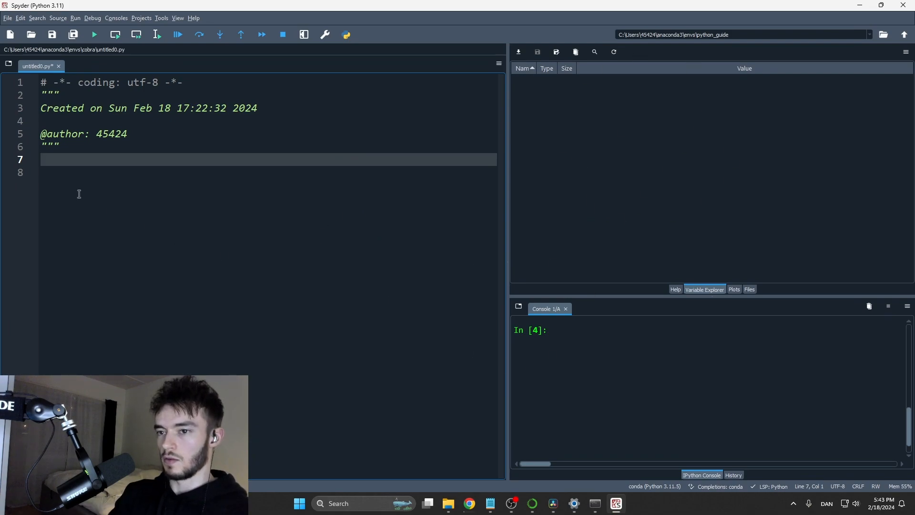
# - Write the variable assignment test = 1 on line 7 of the script and run the file
pyautogui.write('test = 1')
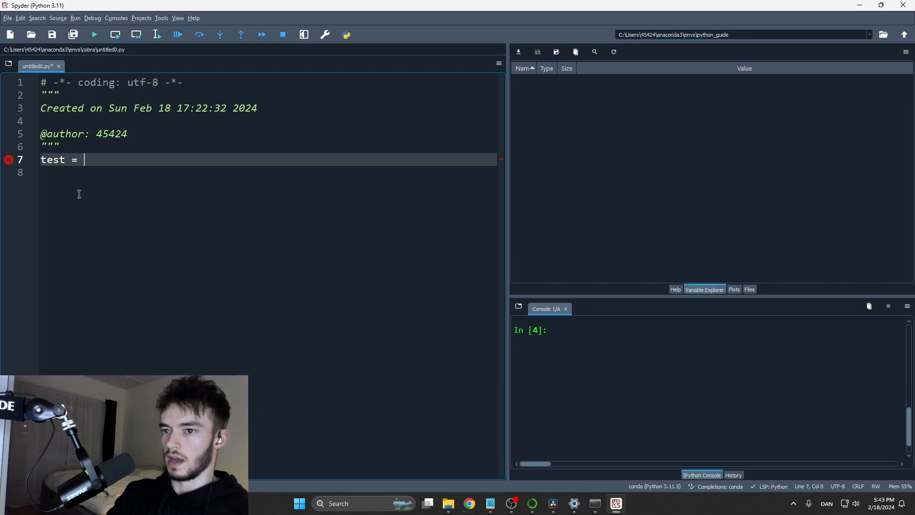
pyautogui.moveTo(65, 158); pyautogui.dragTo(36, 161)
pyautogui.click(107, 166)
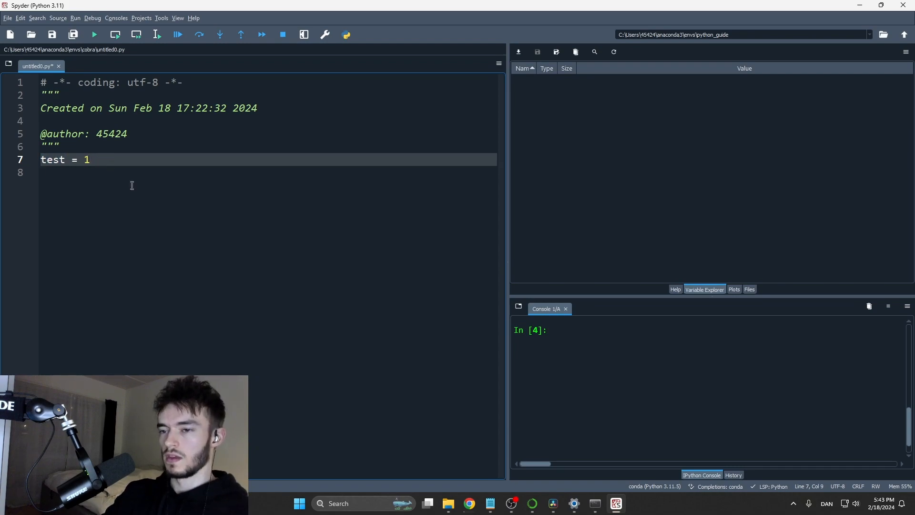
pyautogui.click(94, 34)
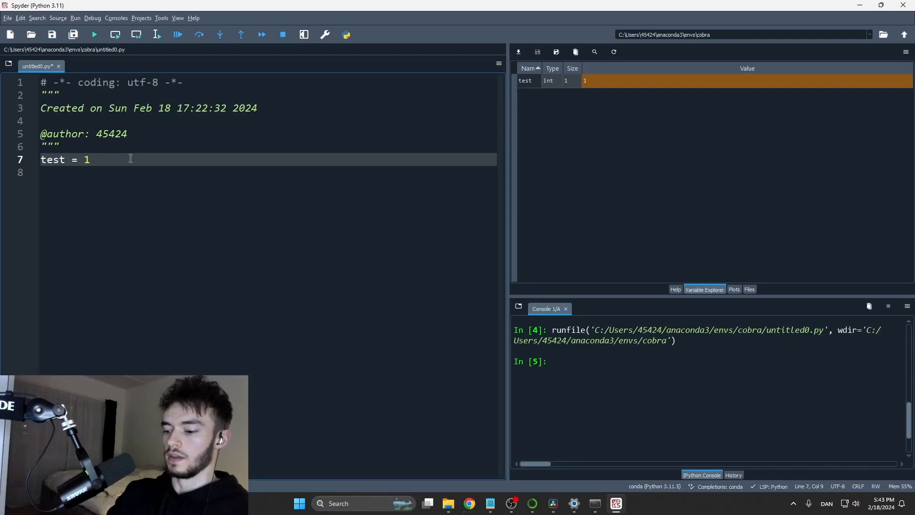
# - Add the statement print(test) on a new line below the variable assignment
pyautogui.press('Return')
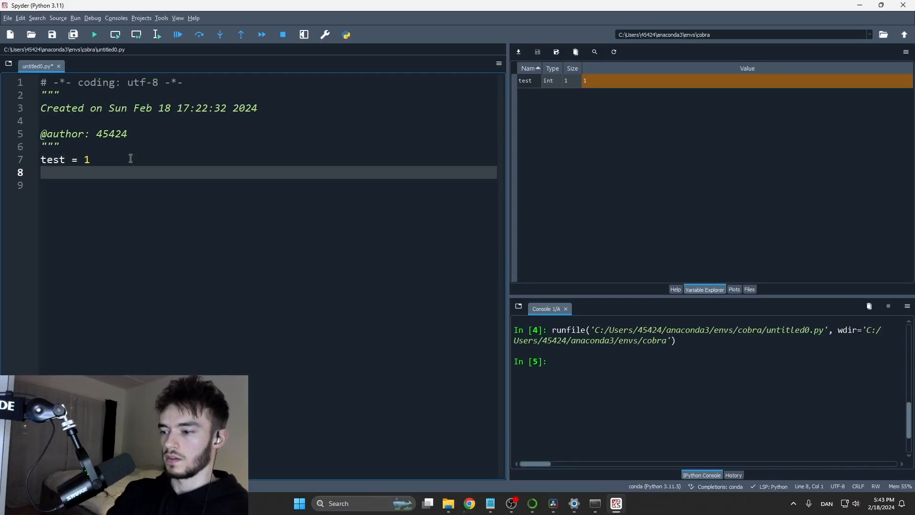
pyautogui.write('print(')
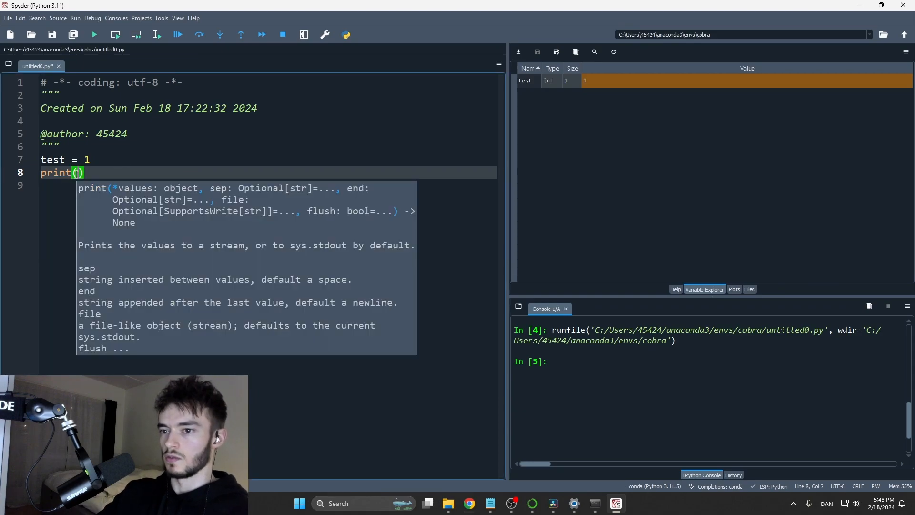
pyautogui.write('test')
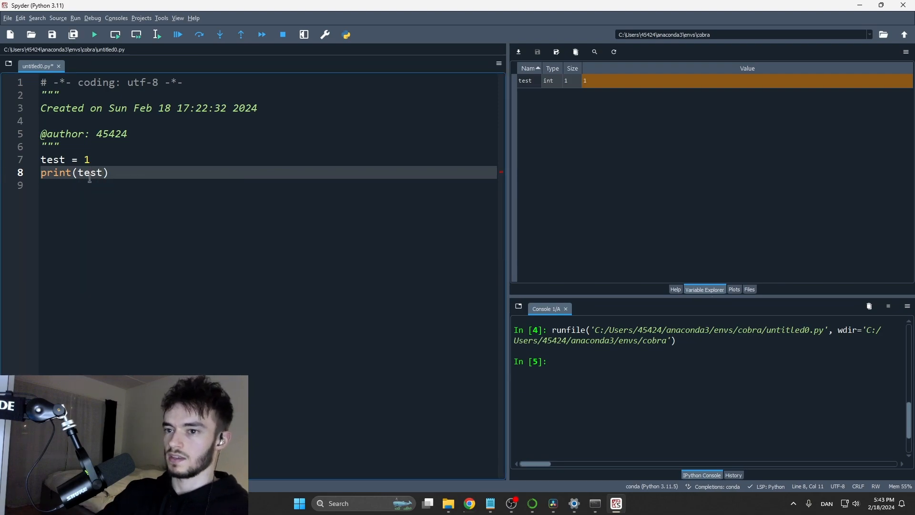
pyautogui.moveTo(73, 173); pyautogui.dragTo(41, 172)
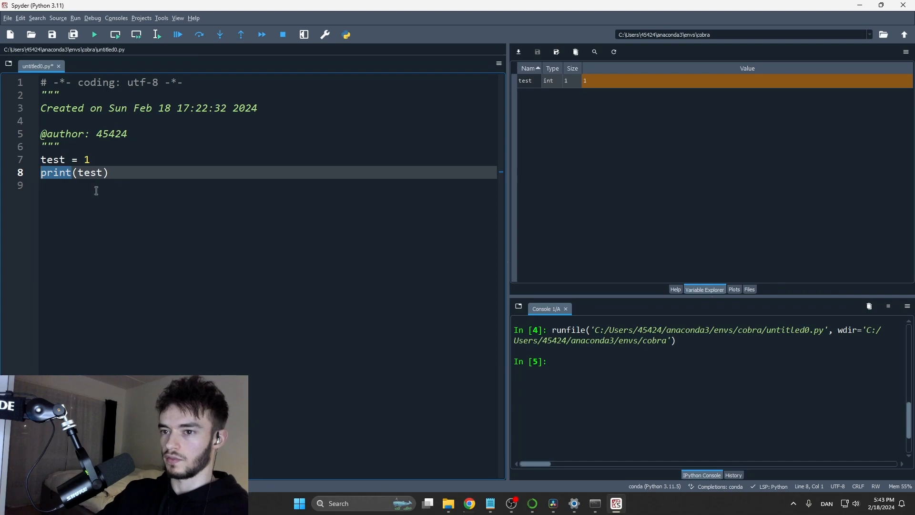
pyautogui.click(126, 174)
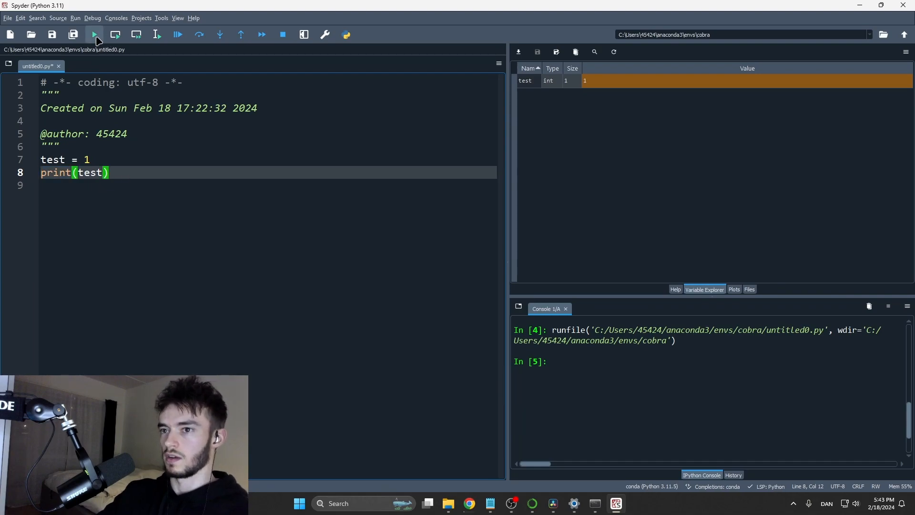
# - Run the script again and examine the printed output in the console
pyautogui.click(96, 36)
pyautogui.doubleClick(515, 382)
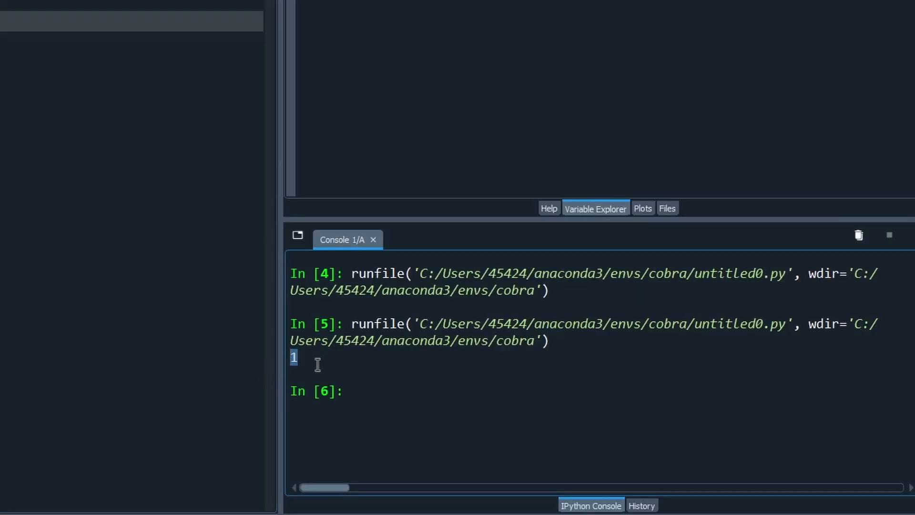
pyautogui.click(293, 355)
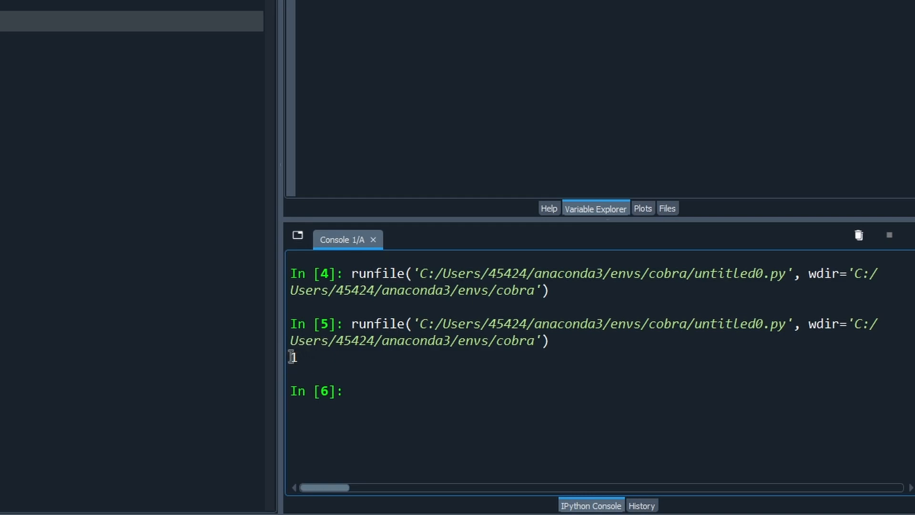